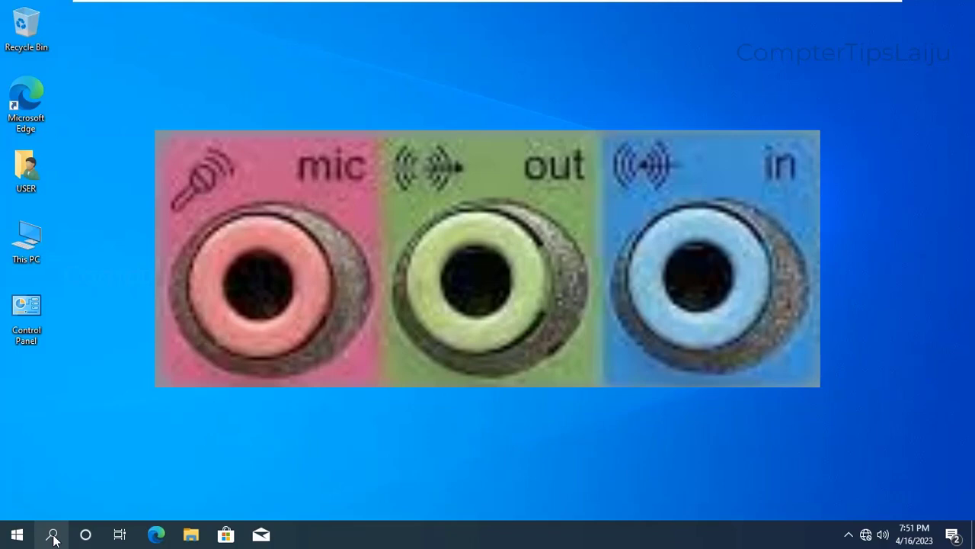
- Search for and launch Voice Recorder, then open its '...' menu to reach microphone settings
click(52, 535)
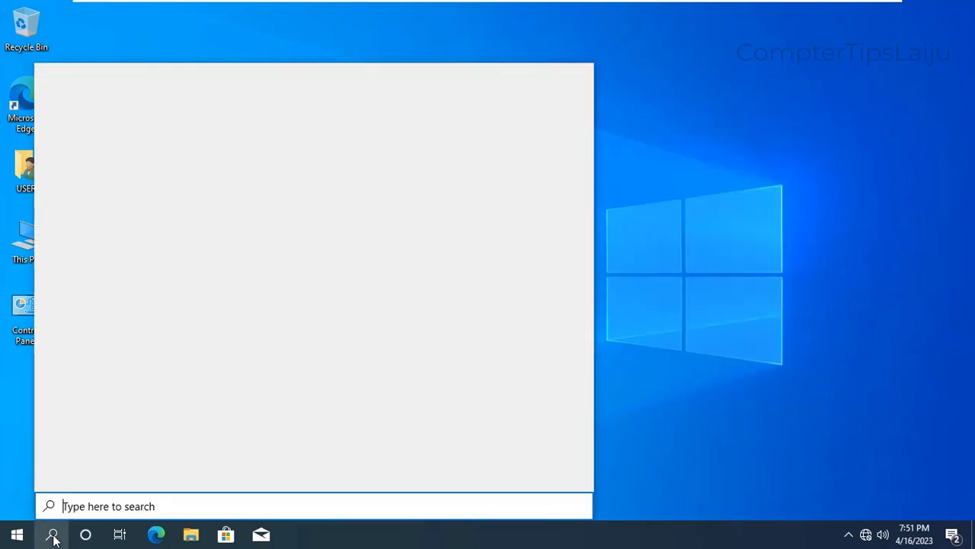
text(voice)
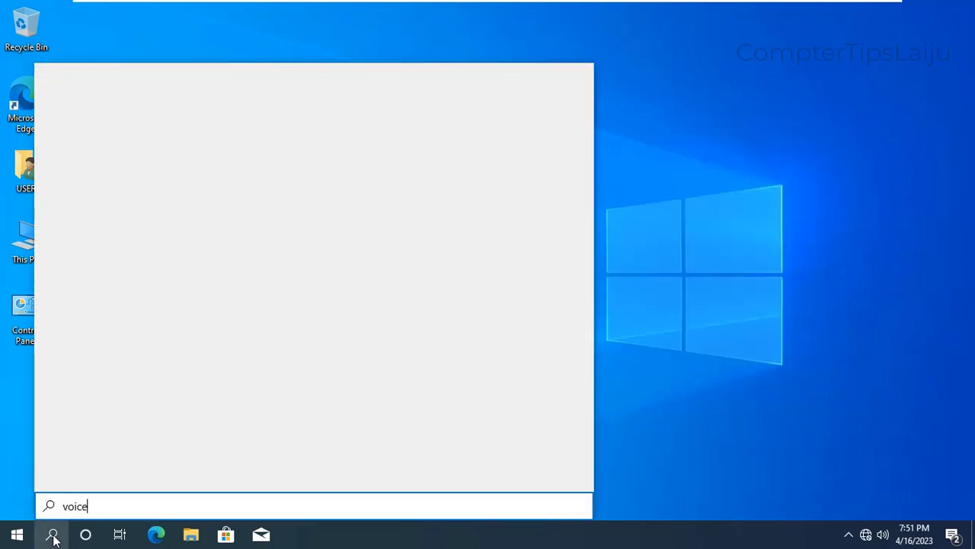
text( recorder)
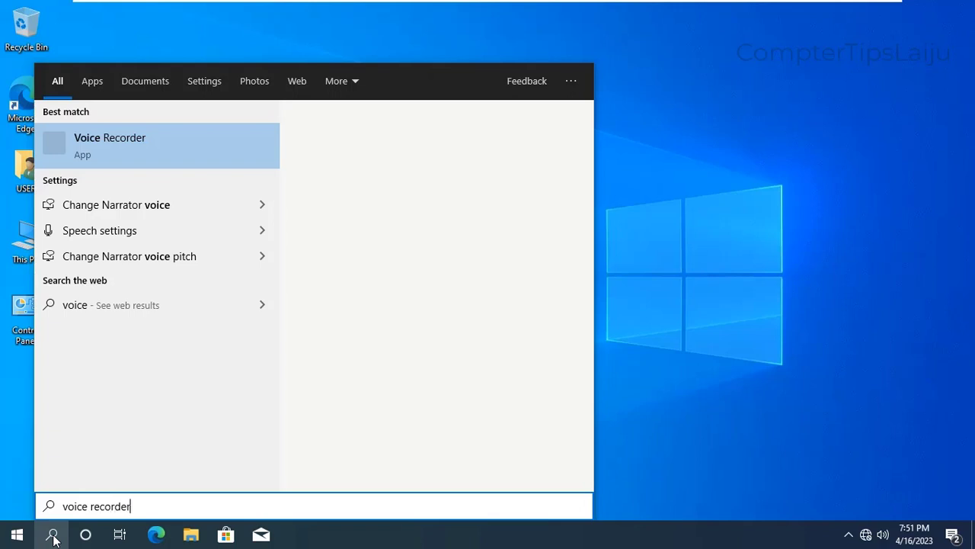
click(87, 152)
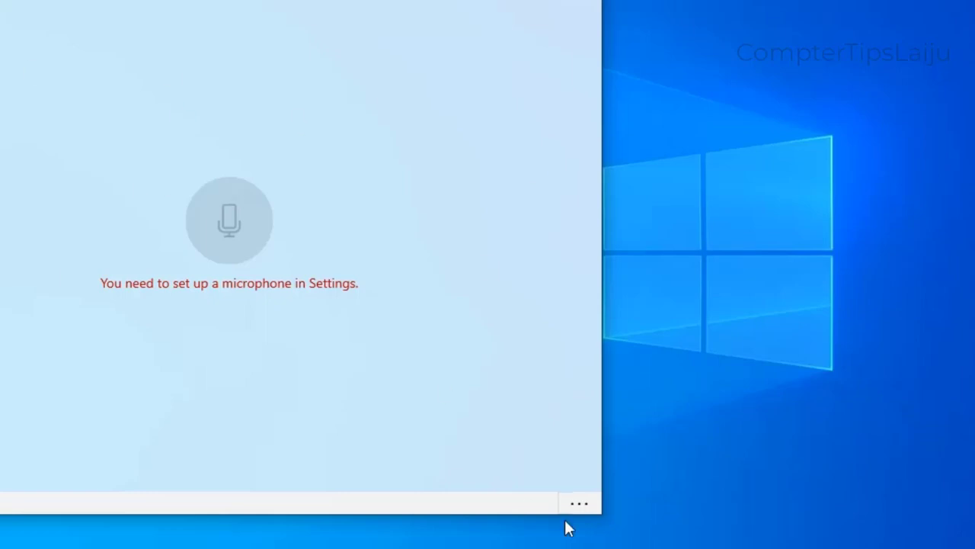
click(581, 501)
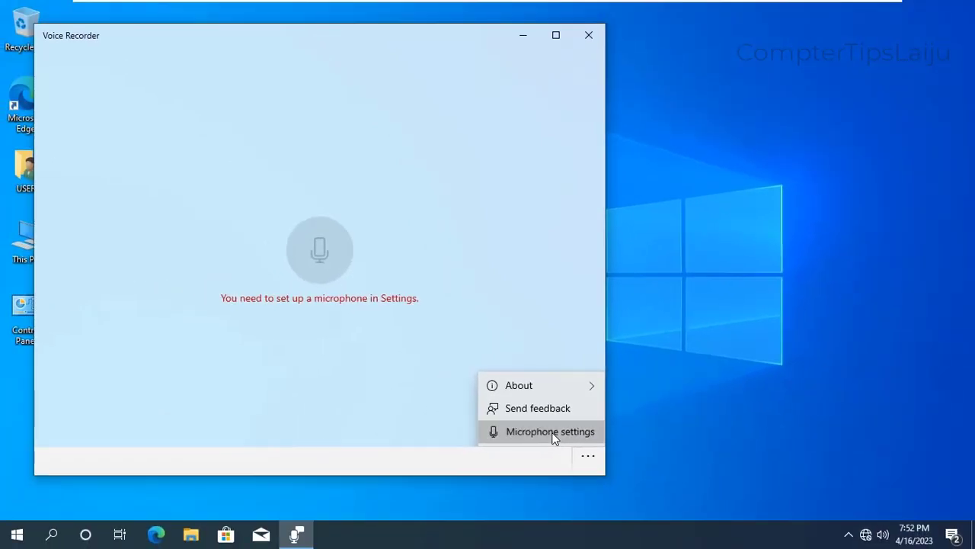
- Turn 'Allow apps to access your microphone' On in Microphone settings, then close Settings
click(552, 432)
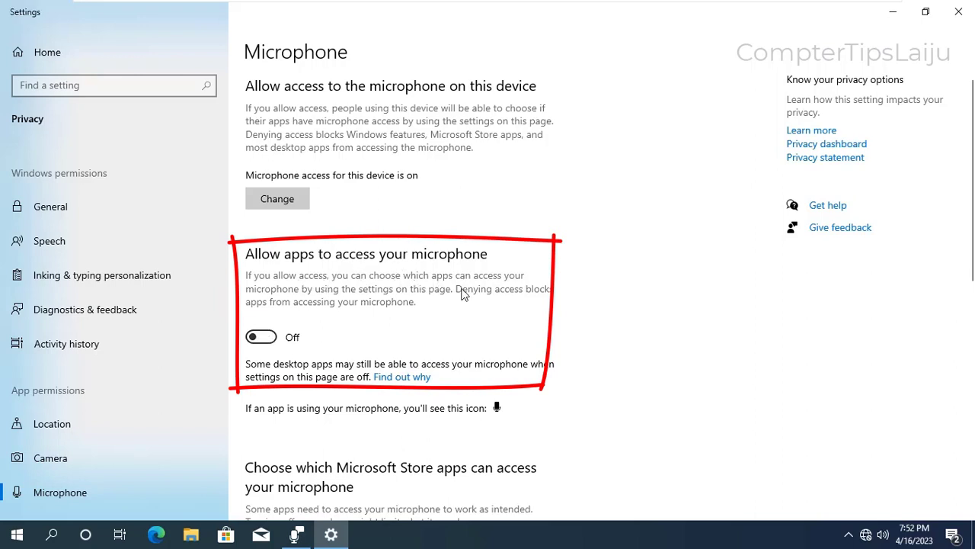
click(261, 337)
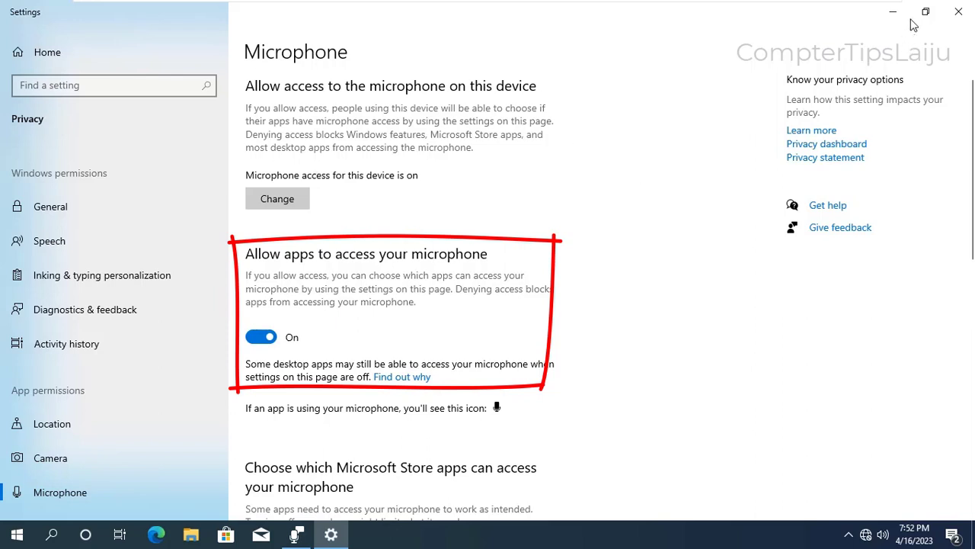
click(959, 11)
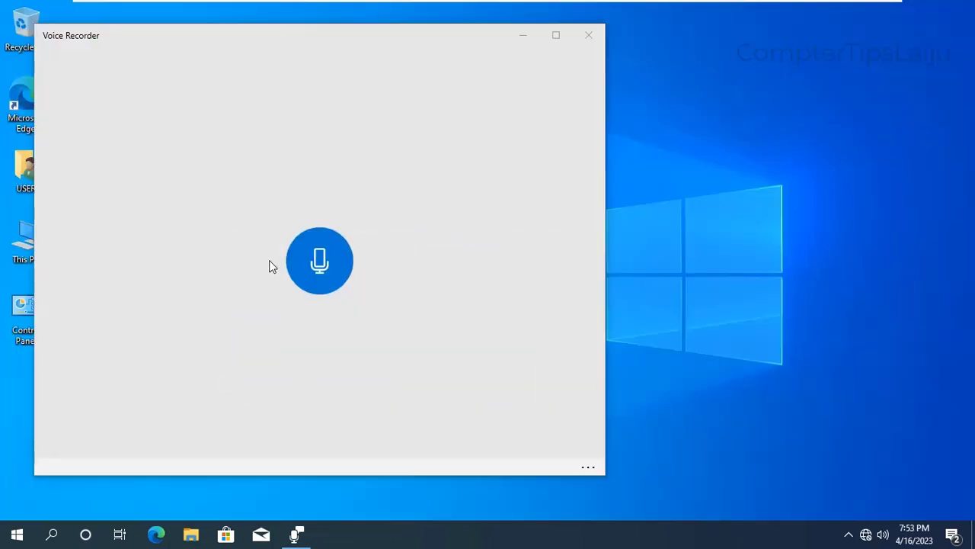
- Record a 9-second test clip in Voice Recorder and stop it
click(320, 261)
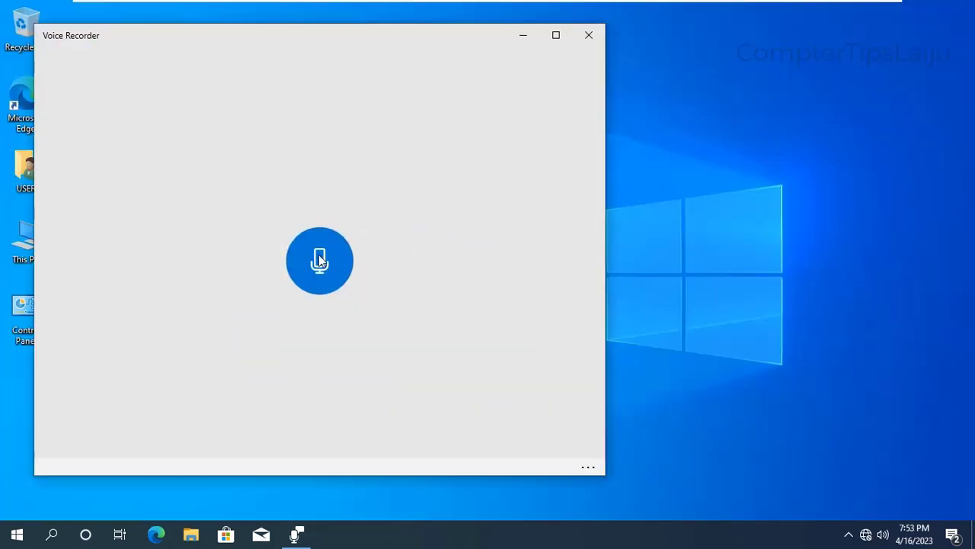
click(320, 260)
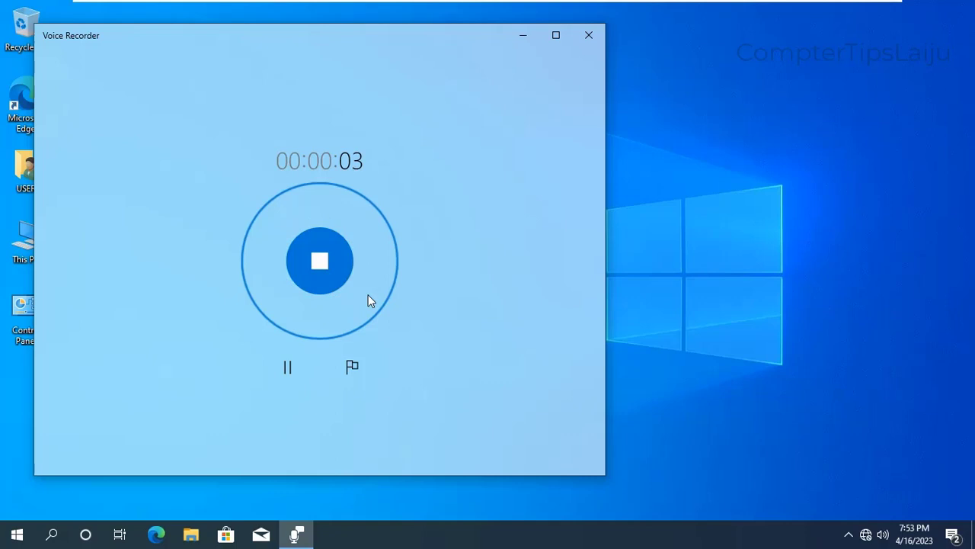
click(320, 261)
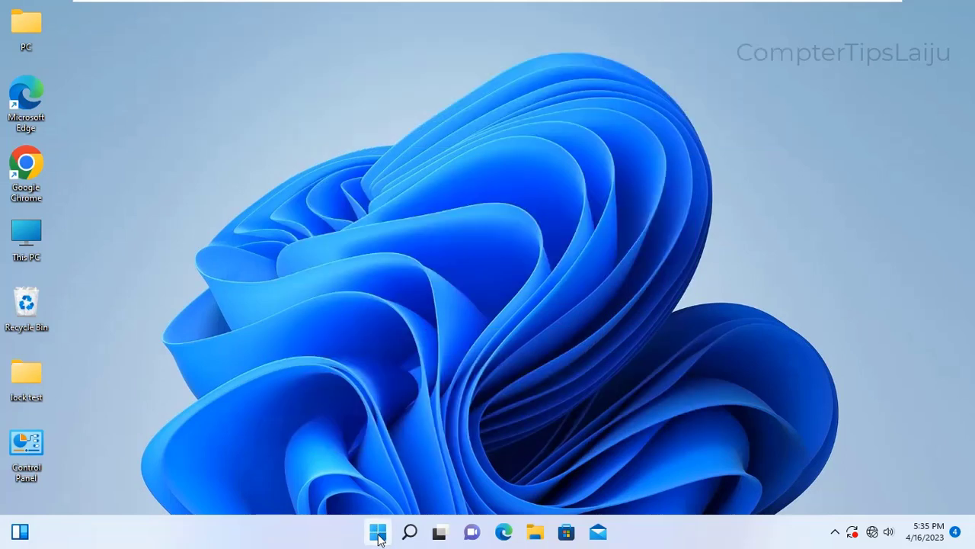
- Launch Sound Recorder from the Start menu's All apps list under S
click(378, 533)
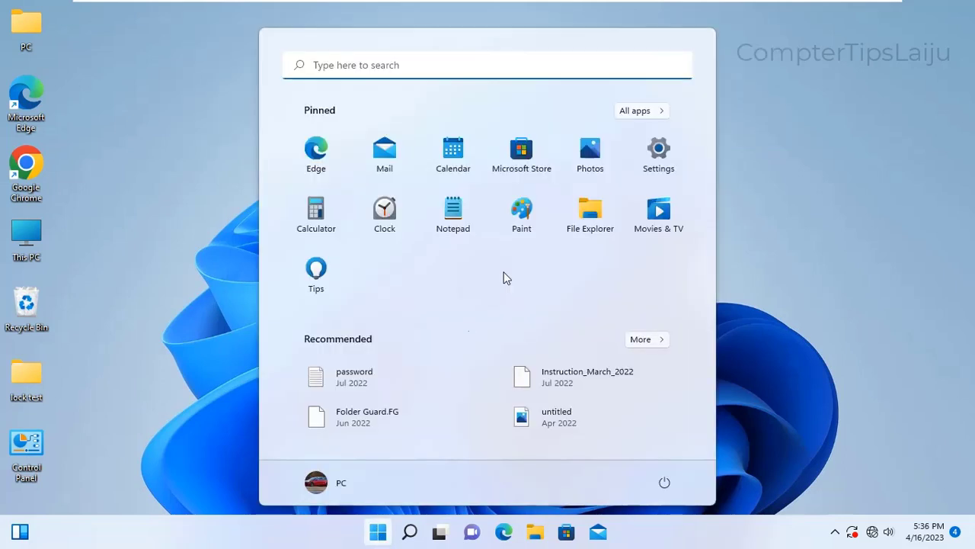
click(660, 115)
scroll(490, 251, down, 10)
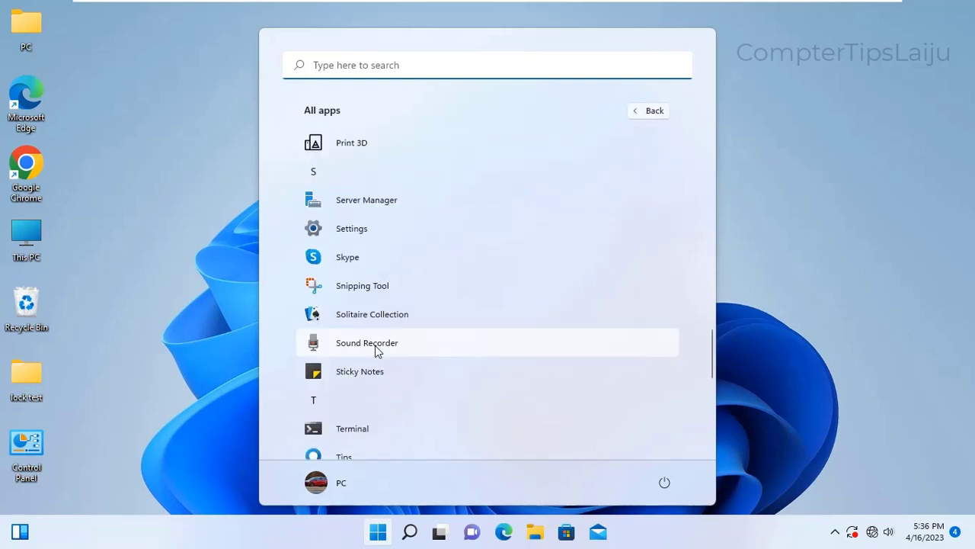
click(368, 343)
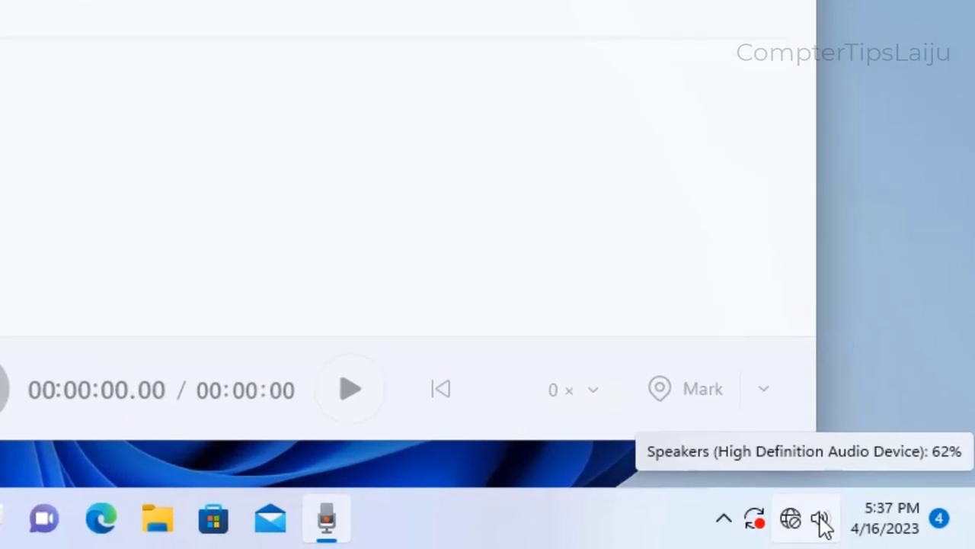
- Open the Windows Sound settings page from the system tray's speaker icon
click(826, 524)
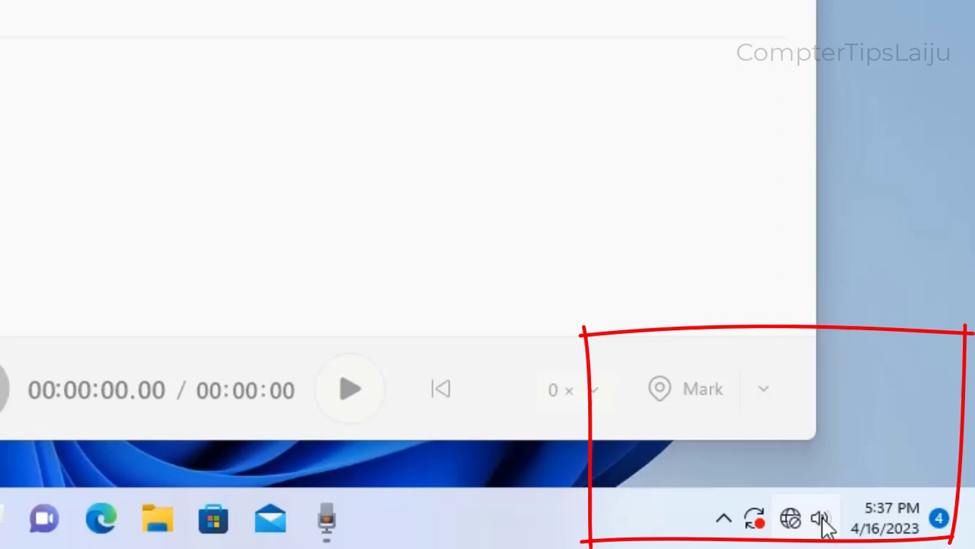
right_click(822, 520)
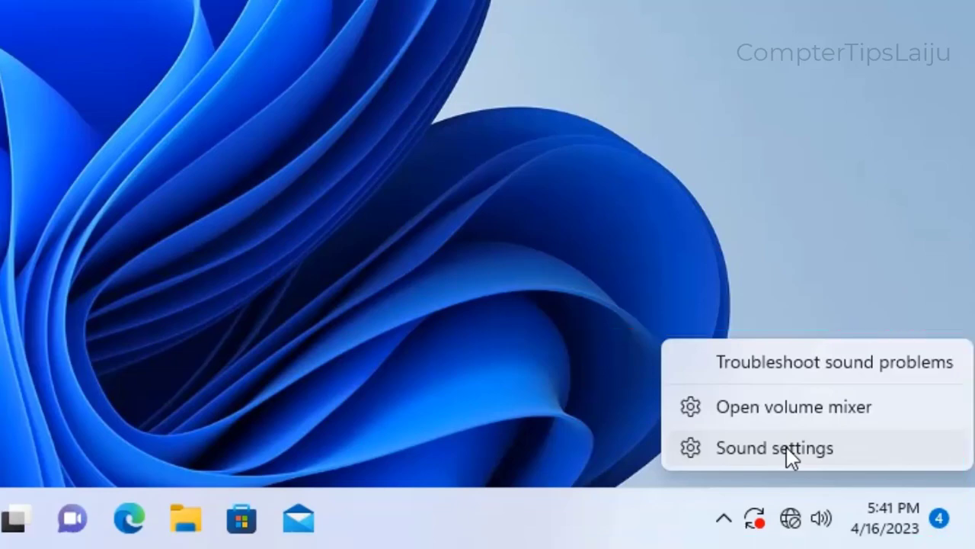
click(786, 447)
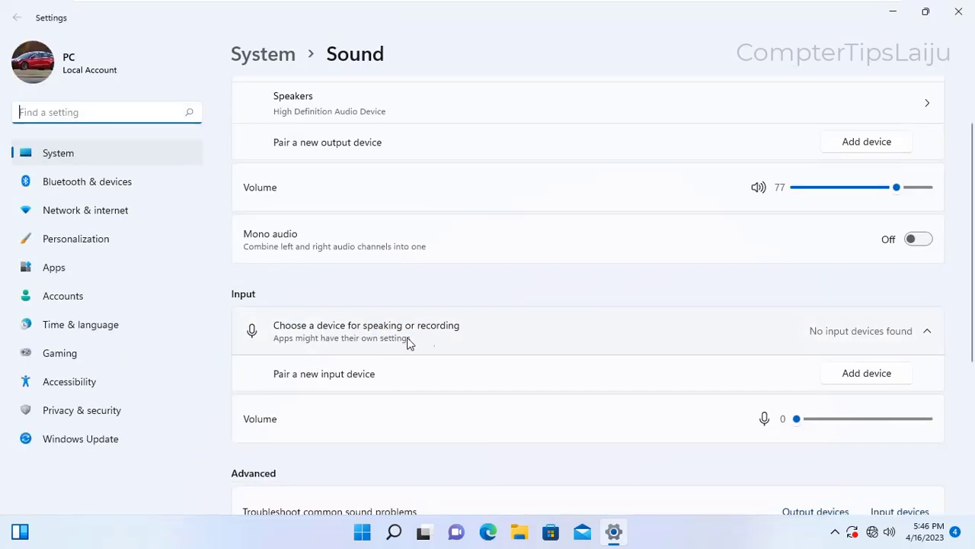
- Toggle the Input device choices, then go to Advanced > All sound devices
click(409, 331)
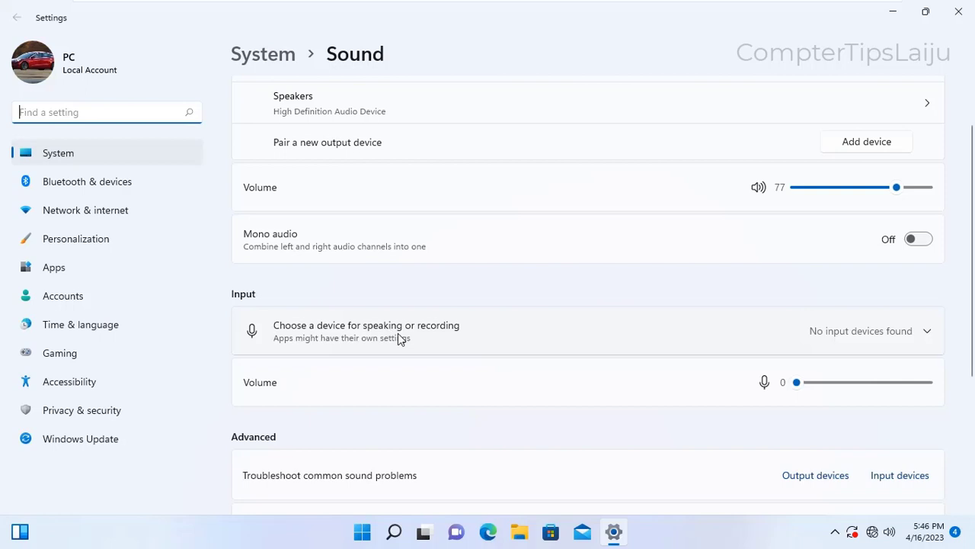
click(926, 332)
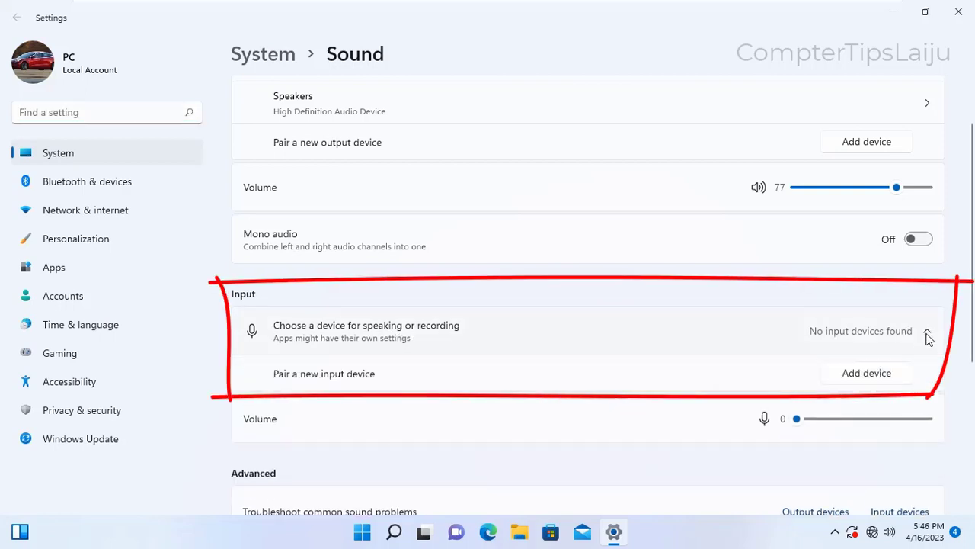
scroll(657, 339, up, 1)
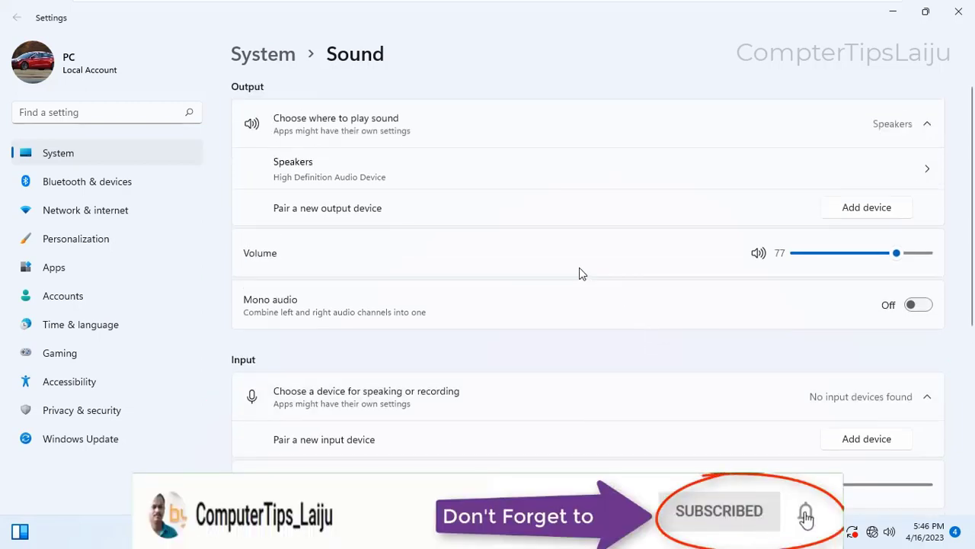
scroll(559, 356, down, 4)
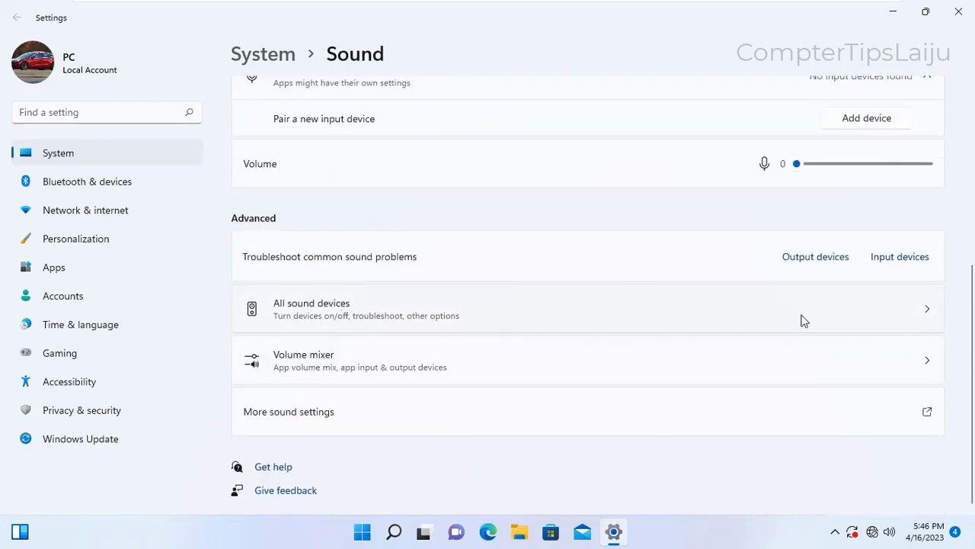
click(927, 311)
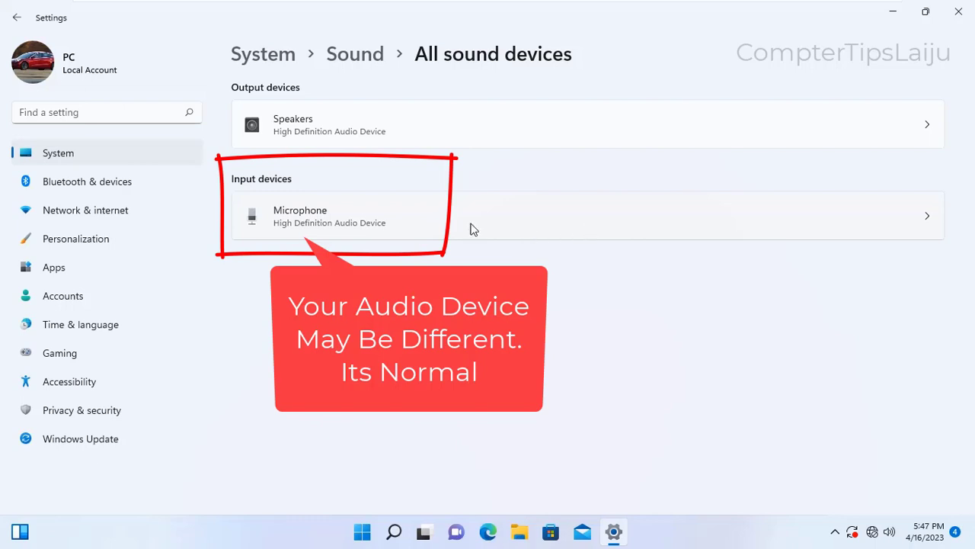
- Open the Microphone's properties, allow it for Audio, and start a microphone test
click(387, 216)
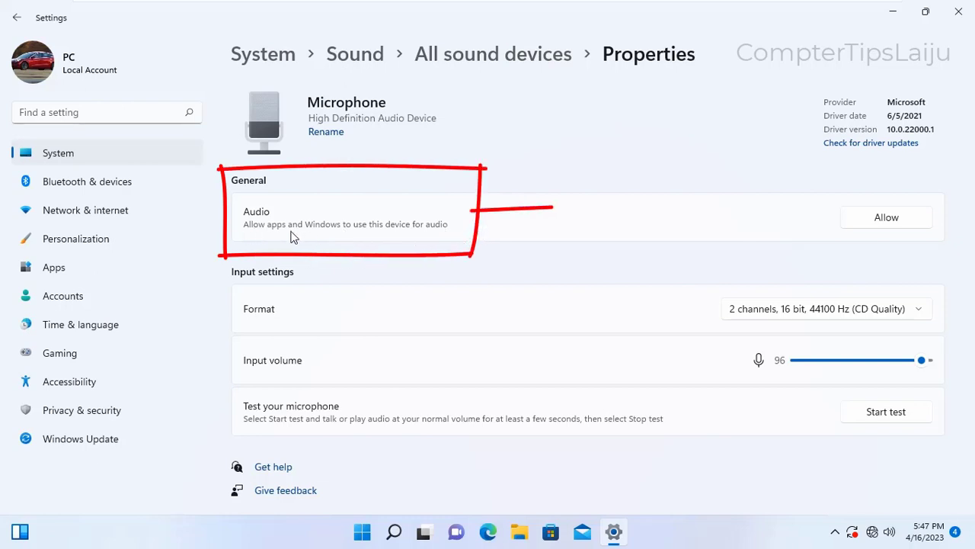
click(884, 217)
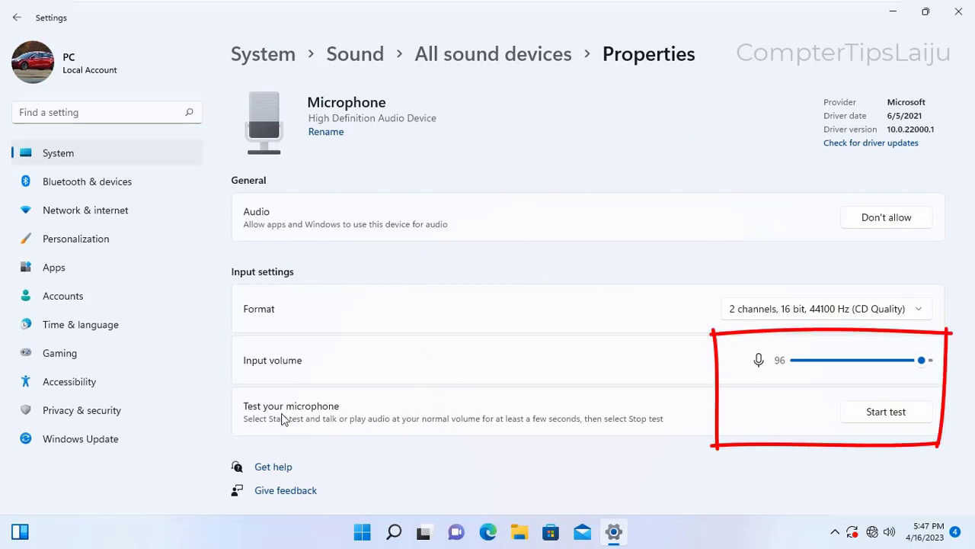
click(886, 412)
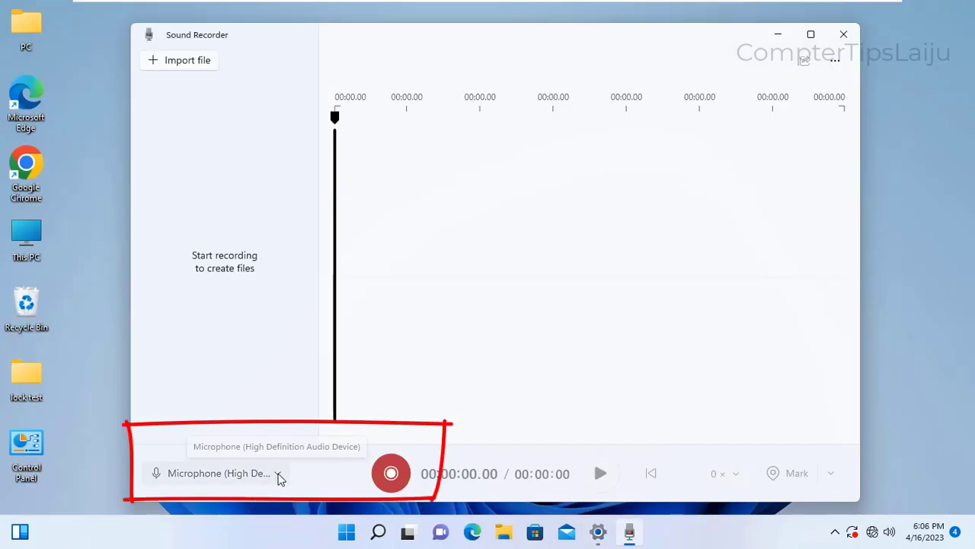
- Keep Microphone as input, record a 1:10 clip, and open the saved Recording's options
click(278, 473)
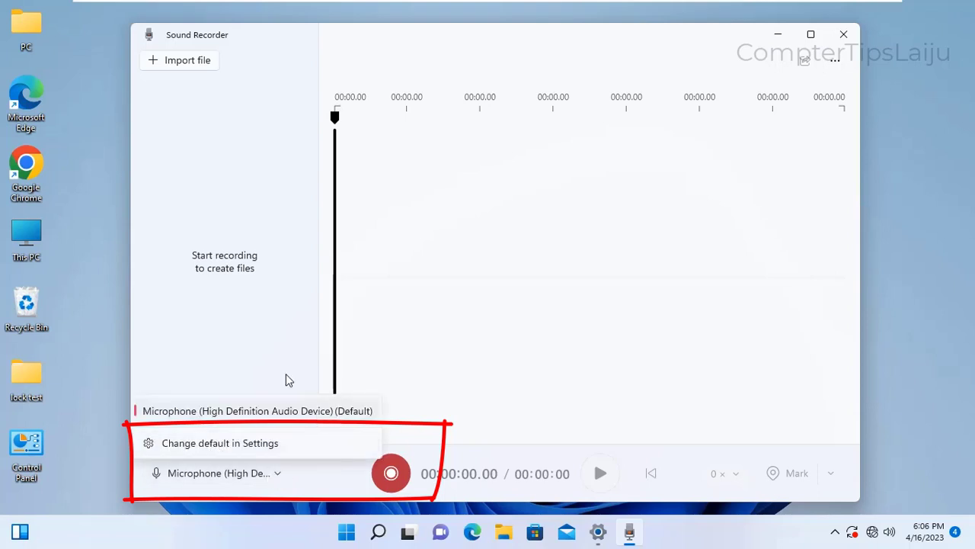
click(467, 378)
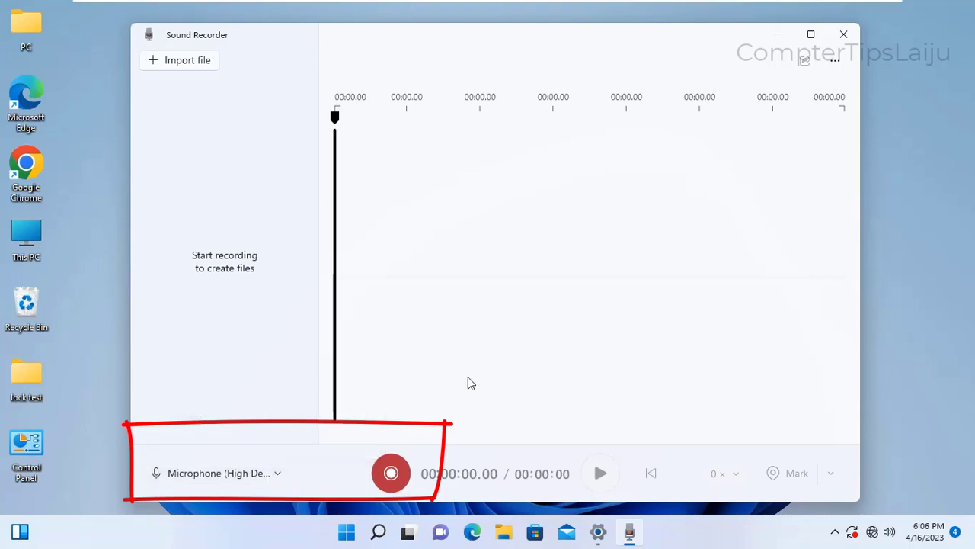
click(393, 476)
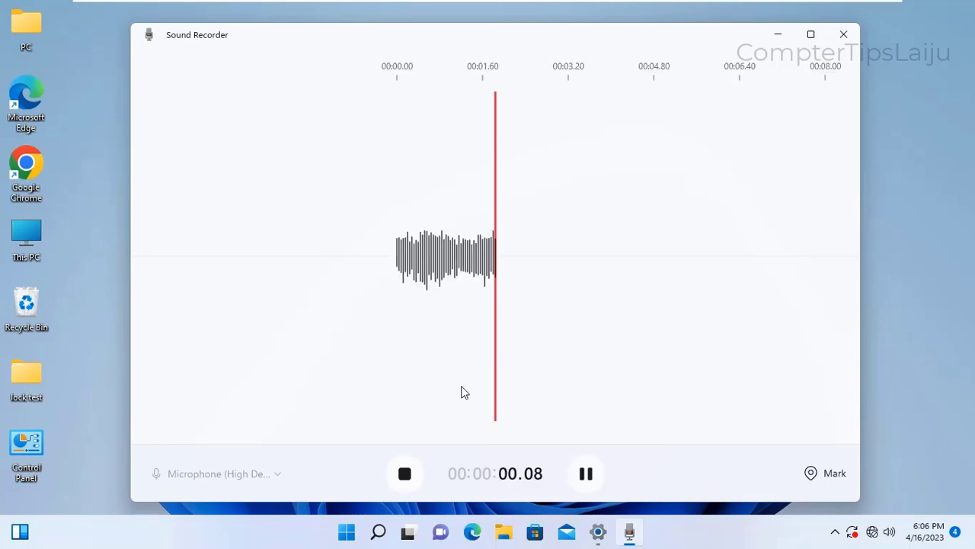
click(404, 474)
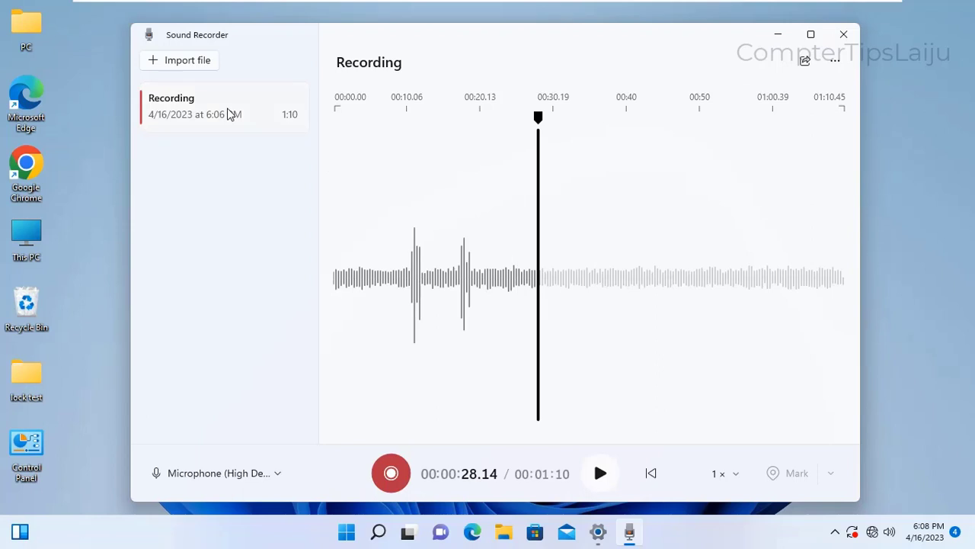
right_click(228, 113)
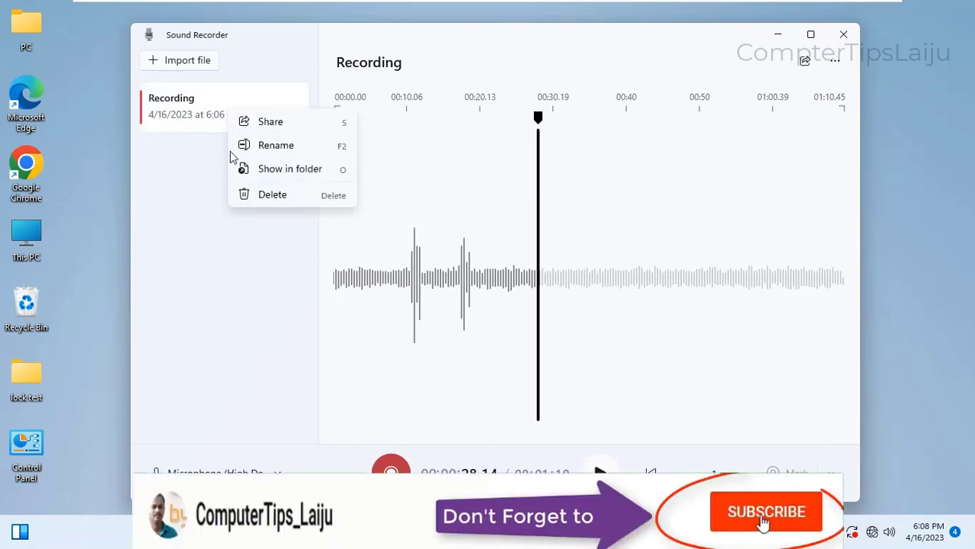